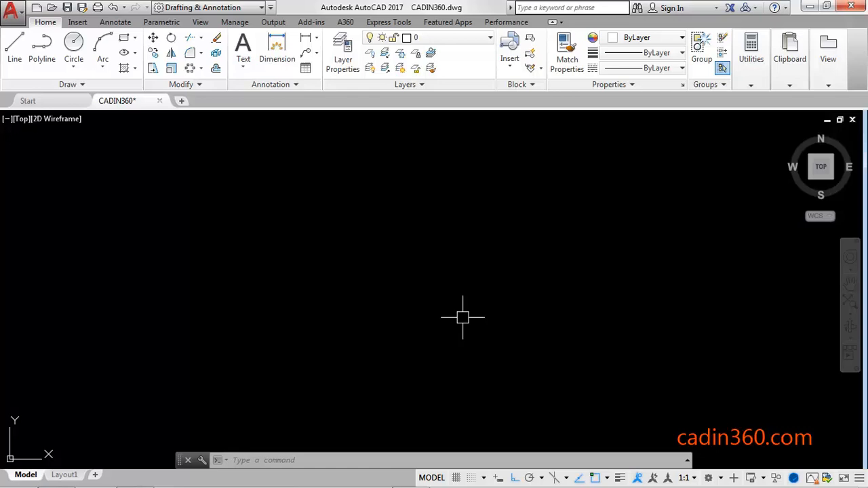
Step: Draw a circle of radius 50 centred in the middle of the canvas
click(74, 44)
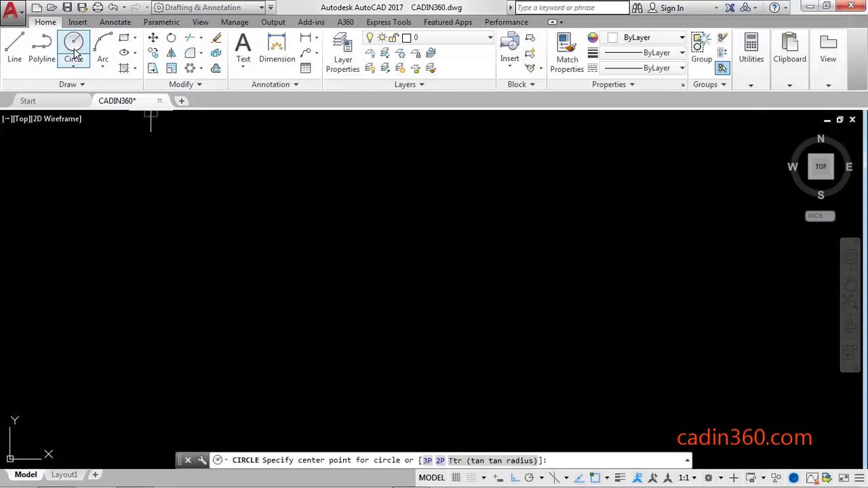
click(434, 302)
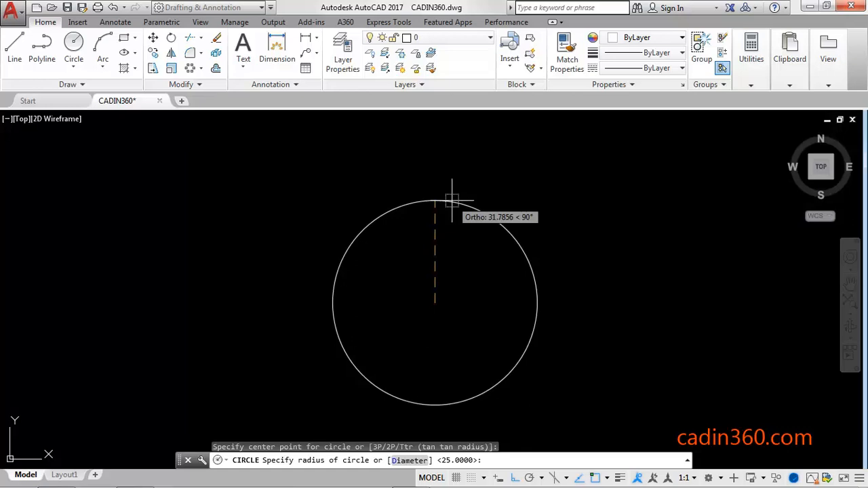
text(50)
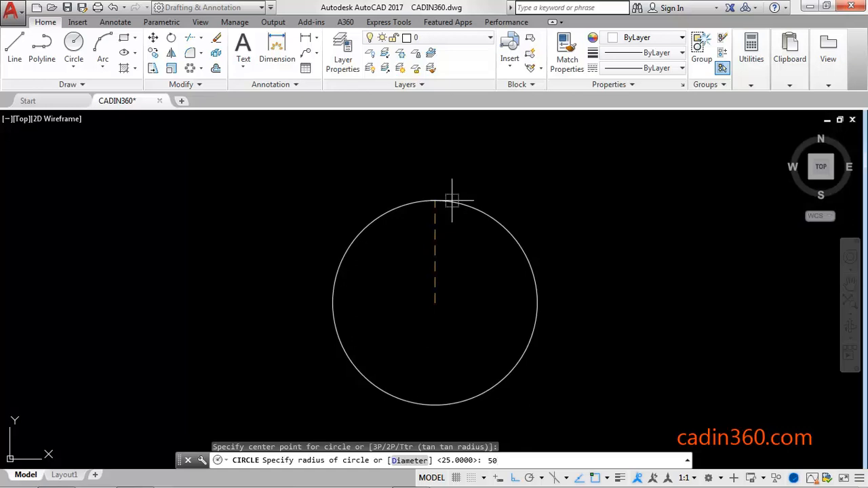
key(Return)
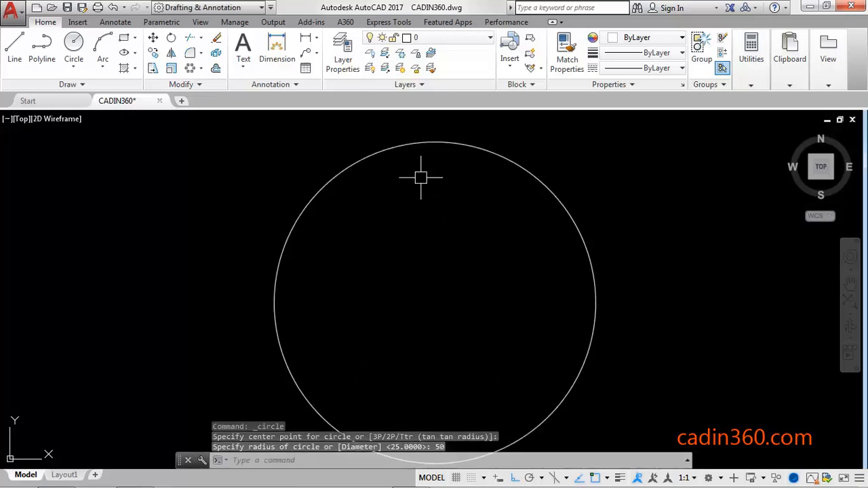
text(cC)
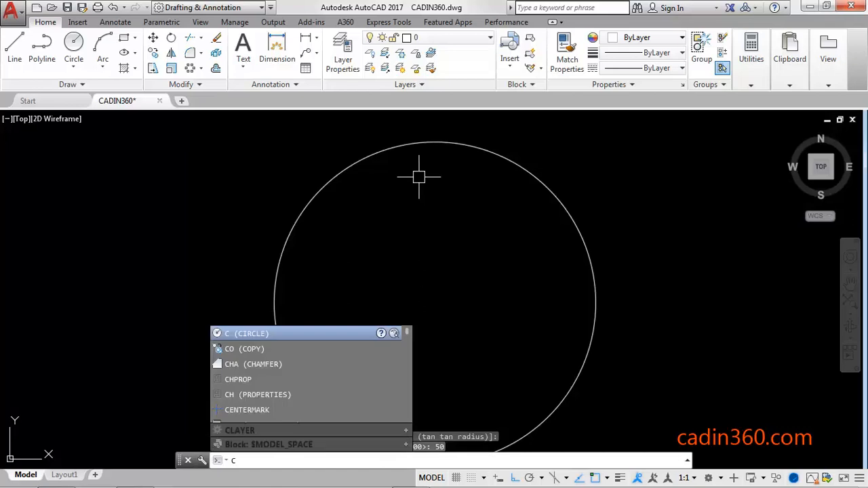
Step: Draw concentric circles of radius 20 and 25 sharing the first circle's centre
key(Return)
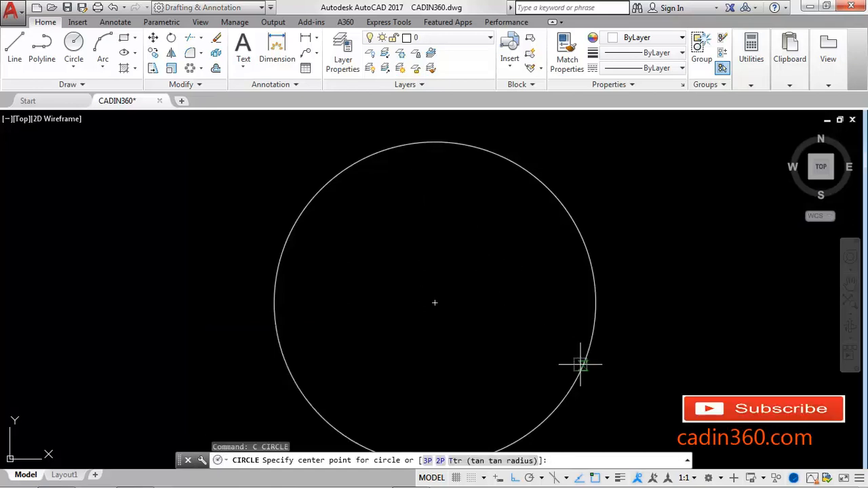
click(435, 302)
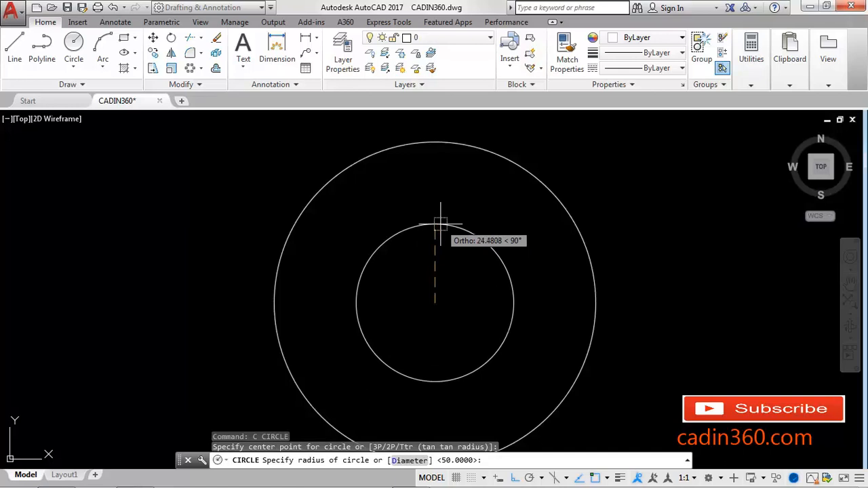
text(20)
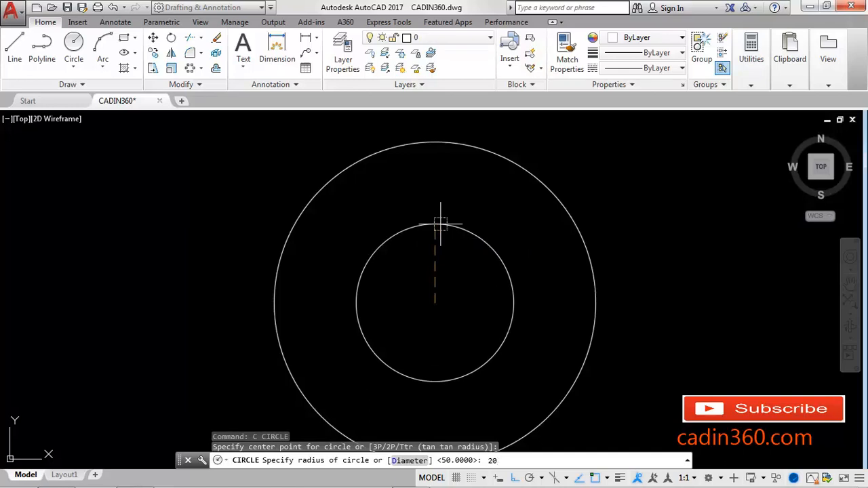
key(Return)
key(Return)
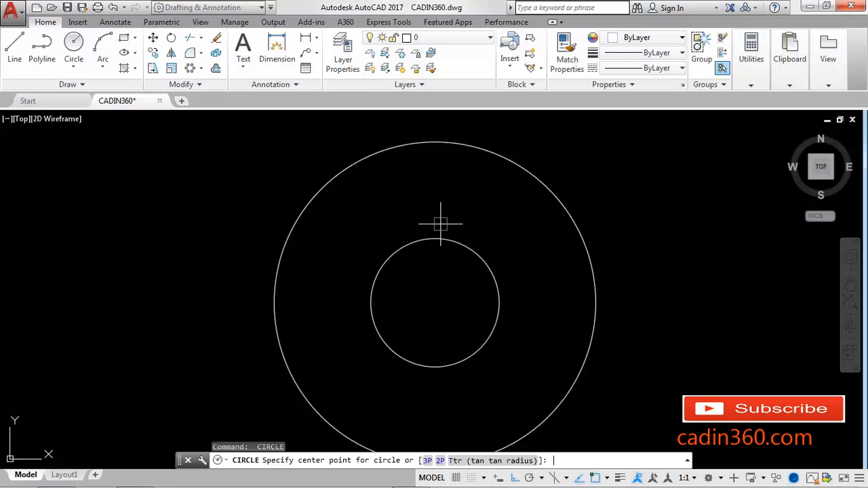
click(435, 302)
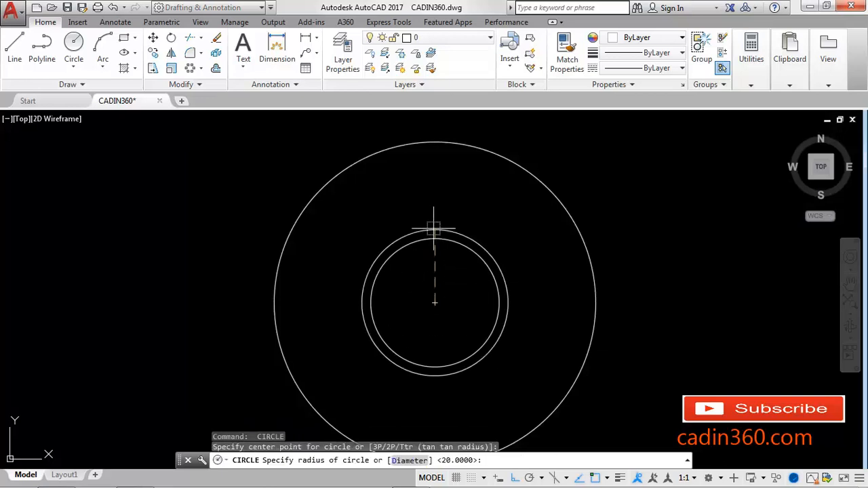
text(25)
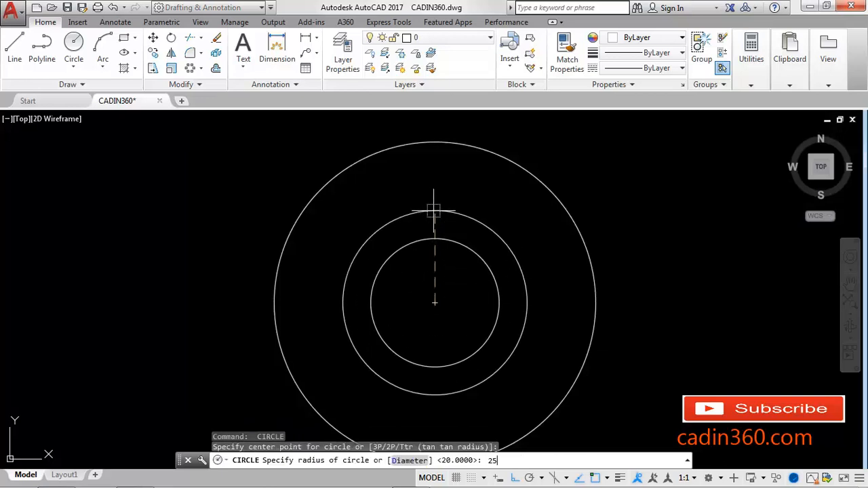
text(L)
key(Return)
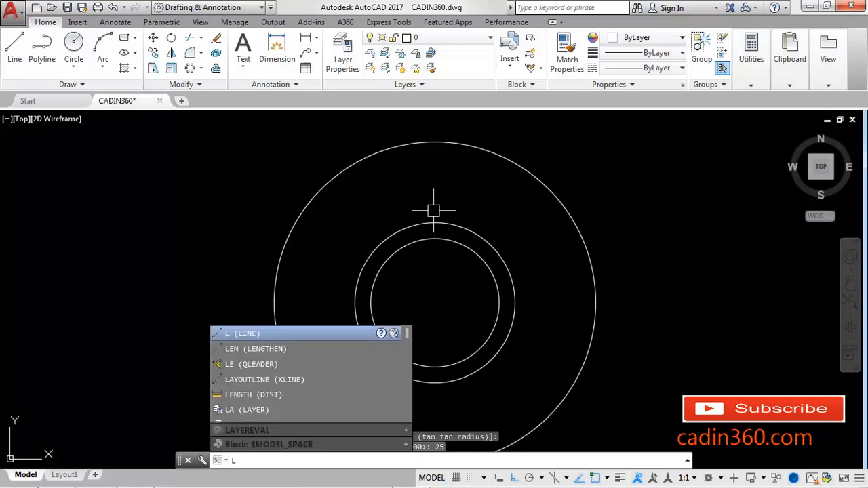
Step: Draw a horizontal line from the radius-25 circle's top rightward past the outer circle
key(Return)
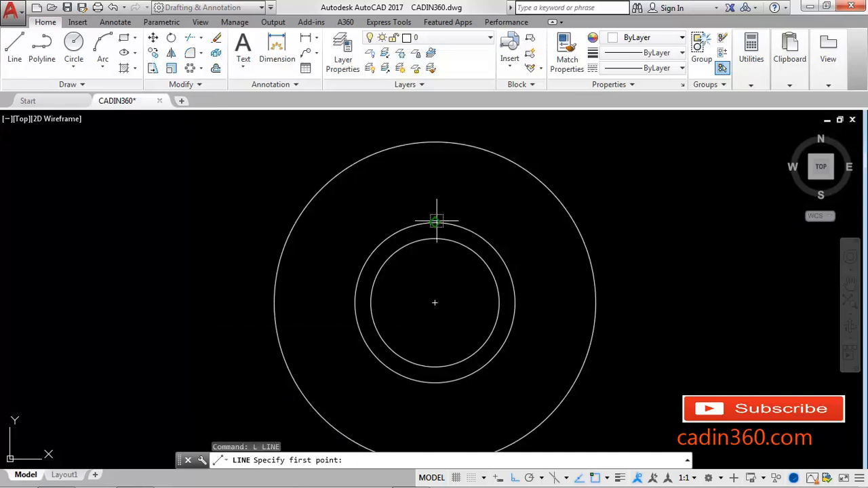
click(435, 221)
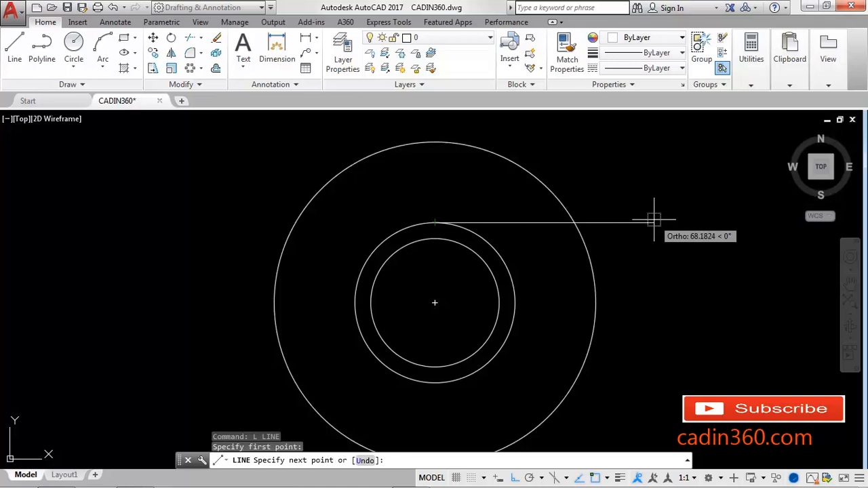
click(655, 218)
key(Return)
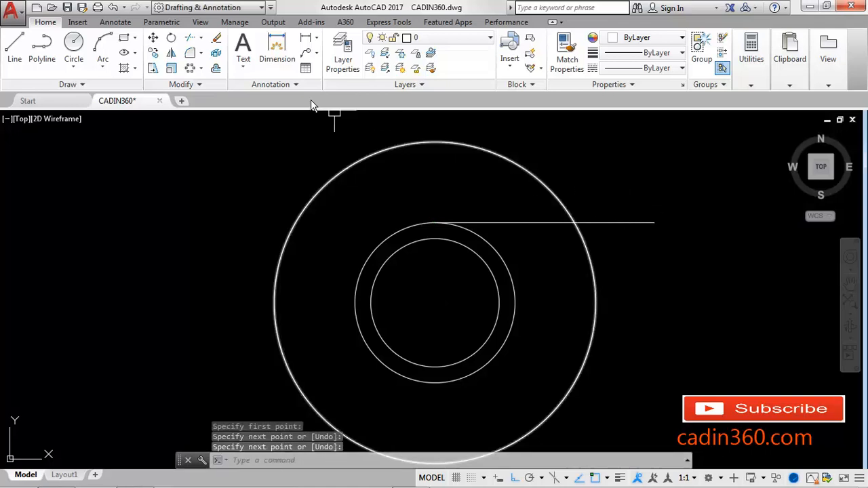
Step: Trim the line's overhang so it ends at the radius-50 circle
click(193, 39)
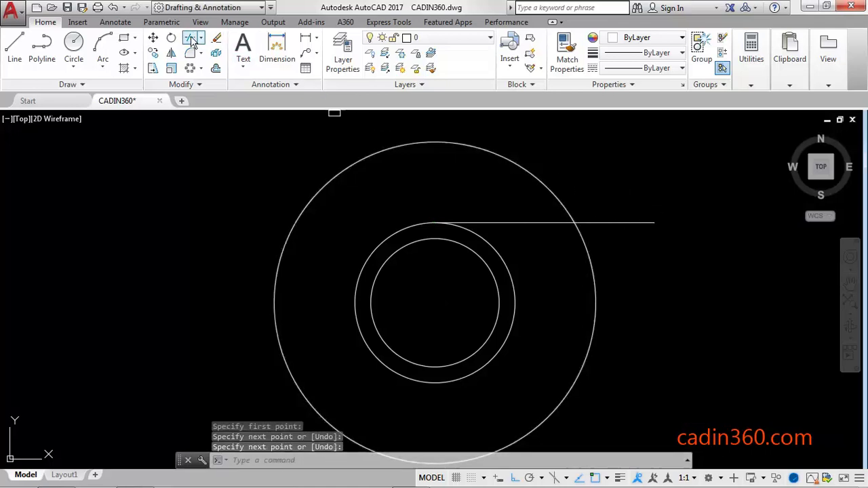
key(Return)
click(630, 224)
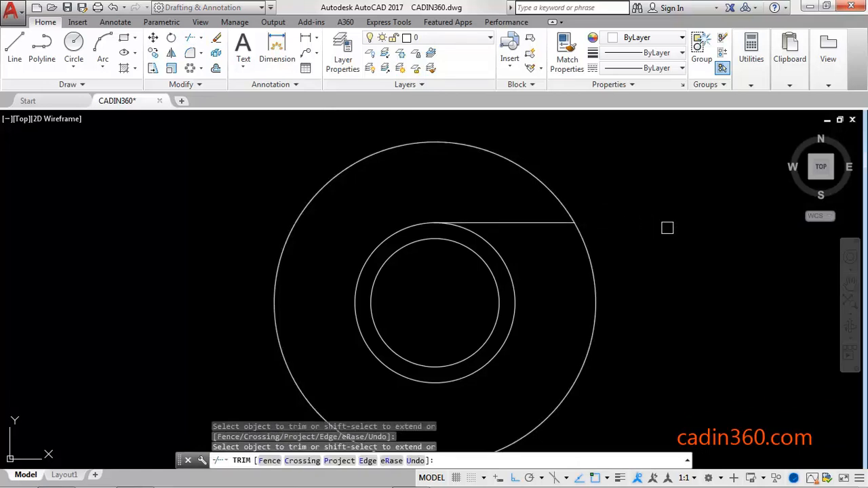
key(Escape)
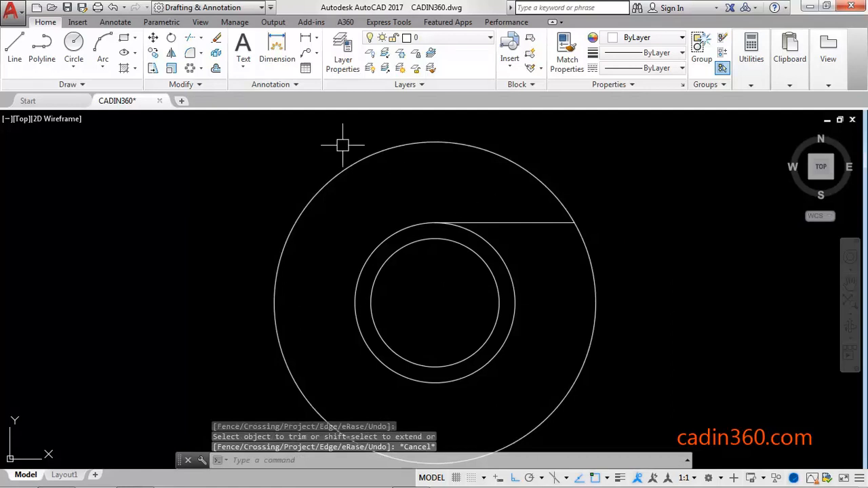
Step: Polar-array the trimmed line into 3 copies 120° apart around the circles' centre
click(202, 70)
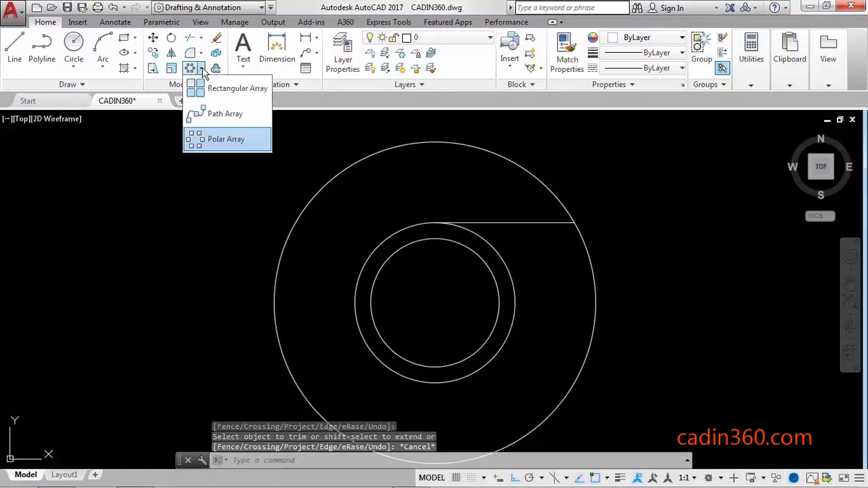
click(225, 139)
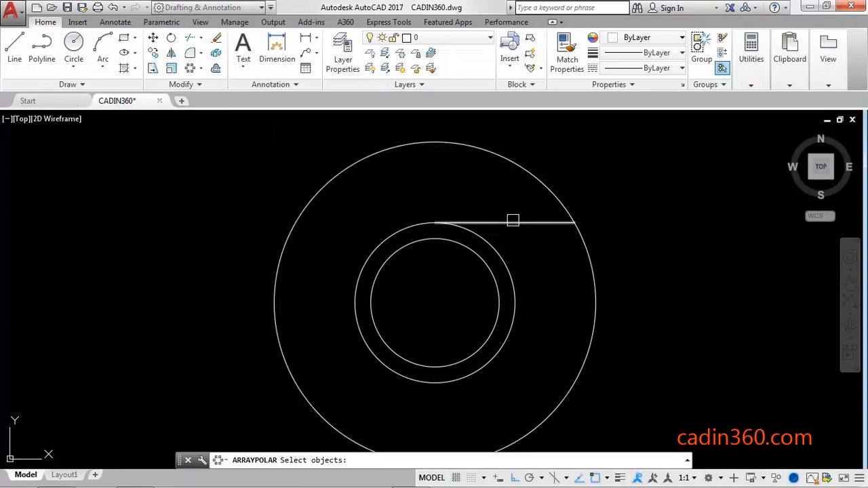
click(514, 223)
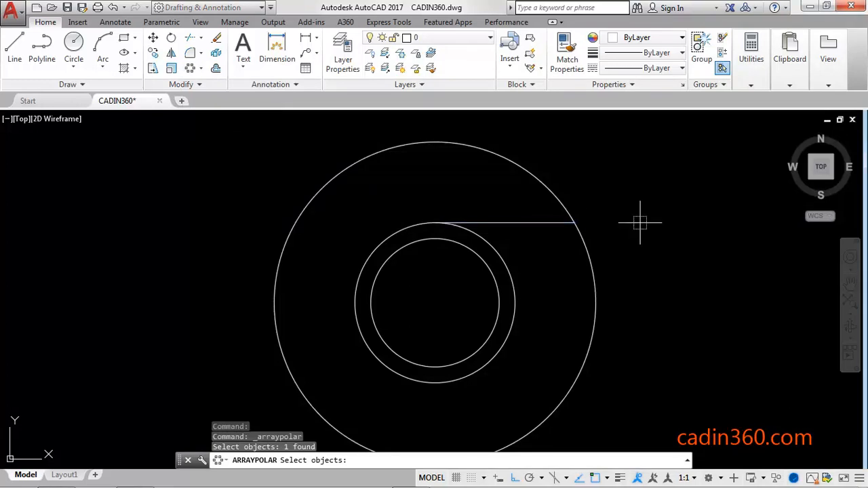
key(Return)
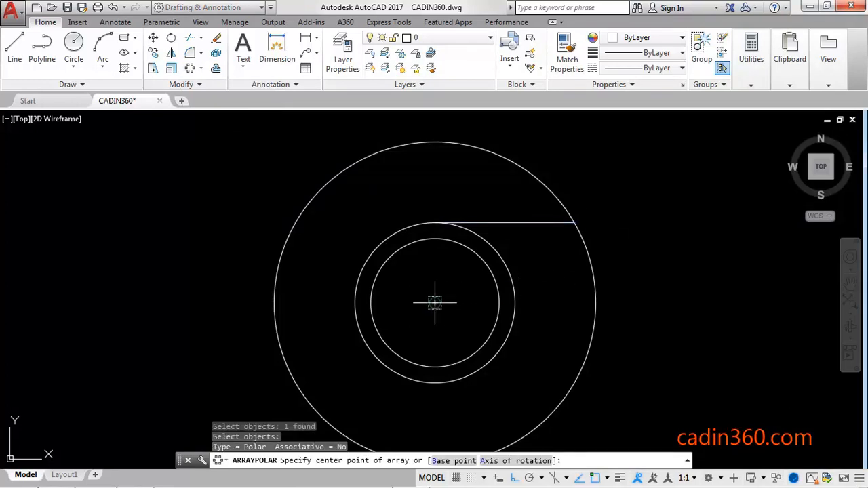
click(435, 302)
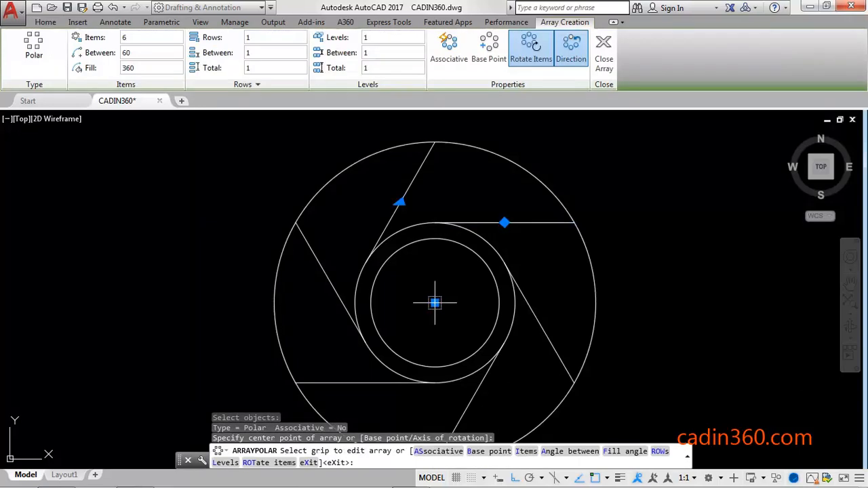
click(133, 38)
text(3)
key(Return)
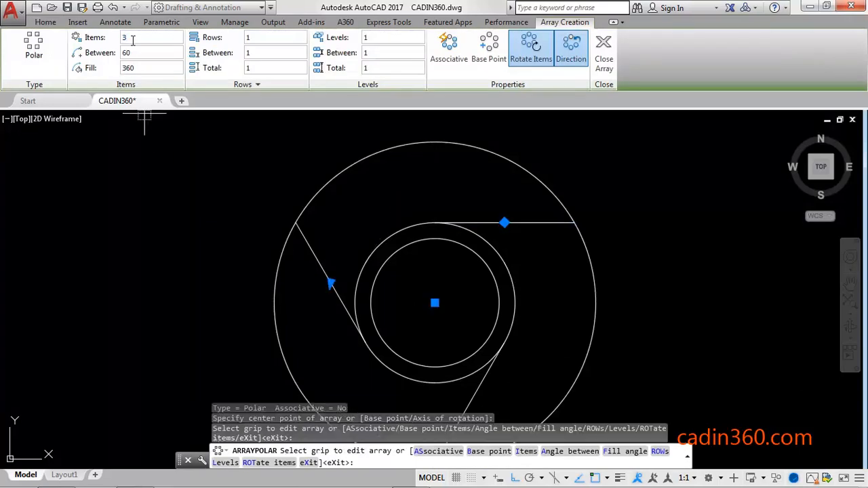
click(604, 61)
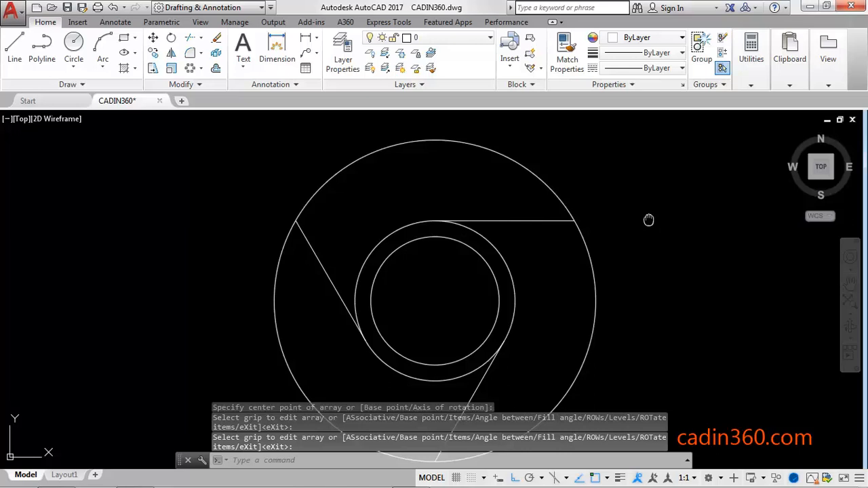
middle_drag(649, 221, 648, 214)
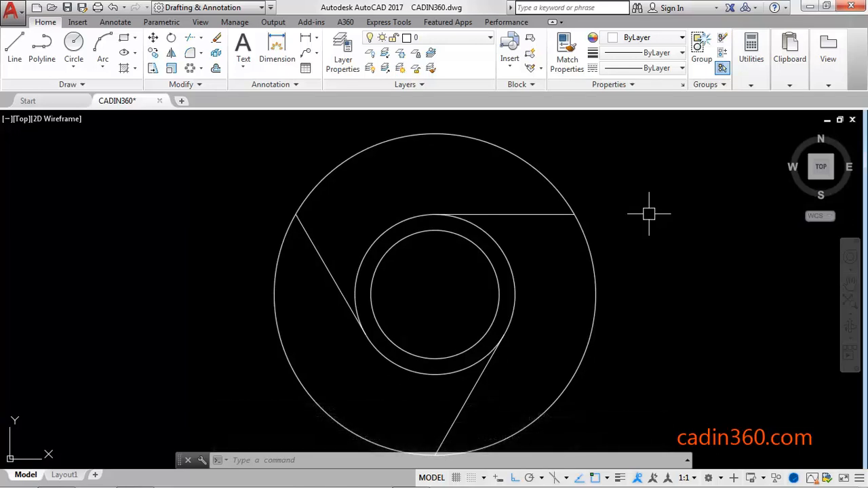
text(hH)
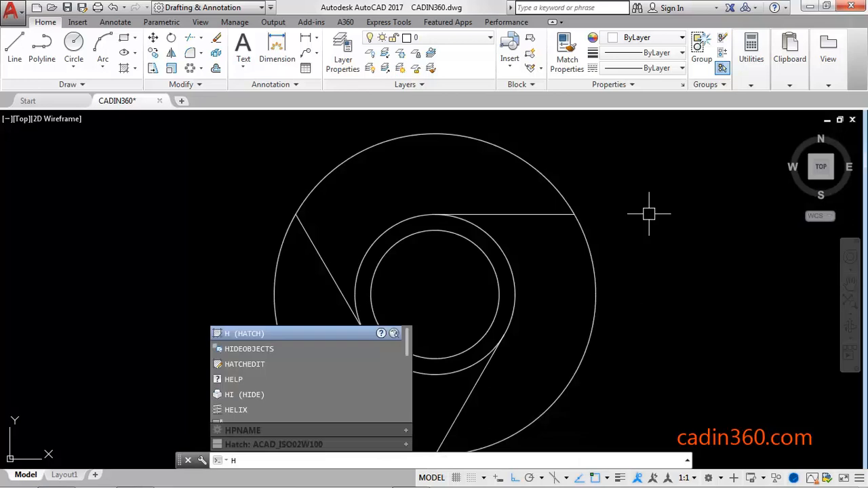
Step: Hatch the top segment solid red (colour 10)
key(Return)
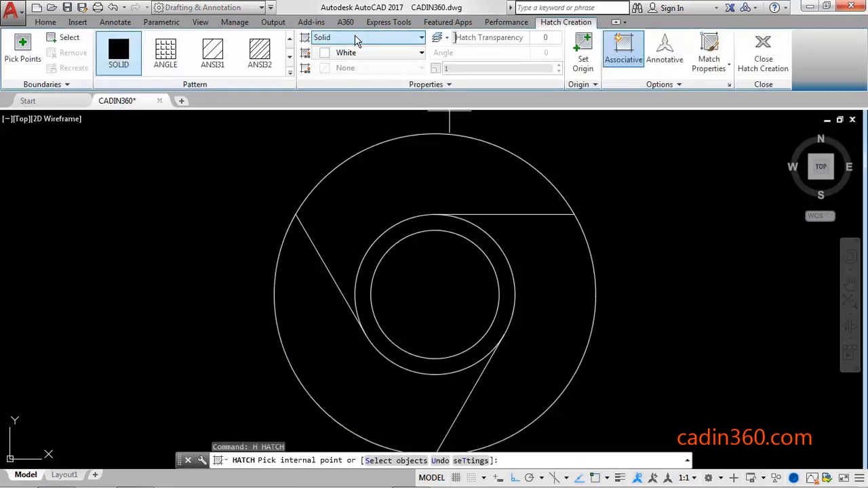
click(366, 53)
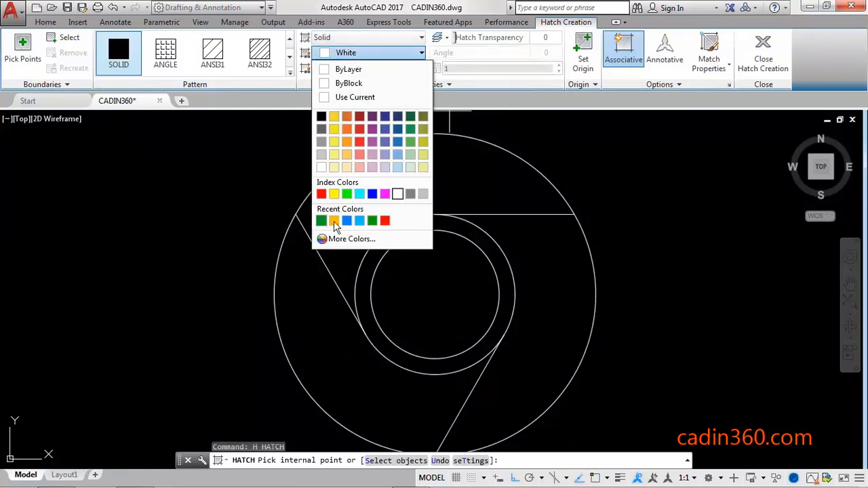
click(385, 221)
click(412, 182)
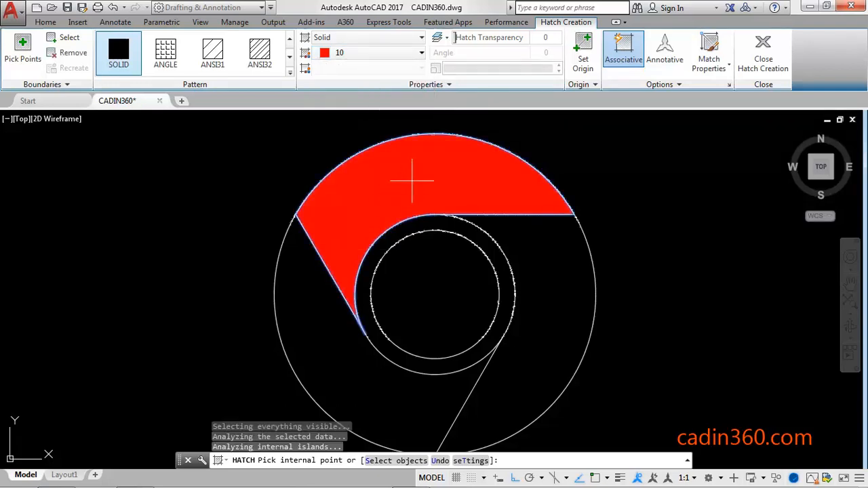
key(Return)
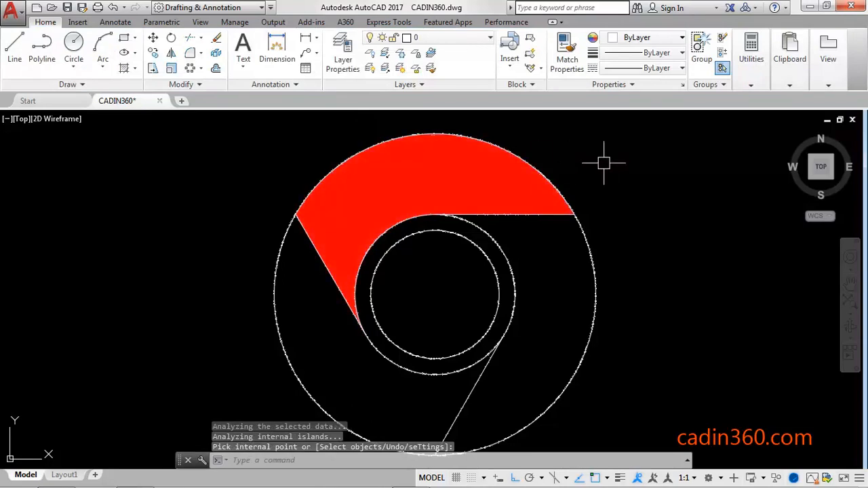
text(hH)
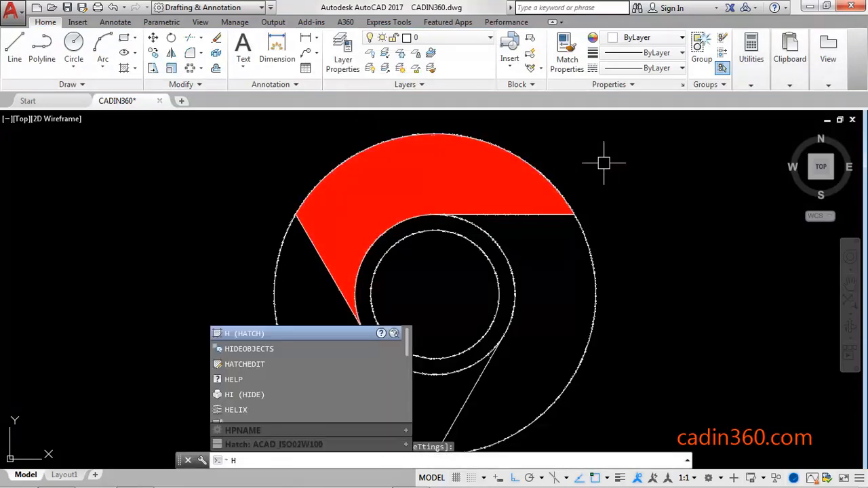
Step: Hatch the lower-left segment solid green (colour 104)
key(Return)
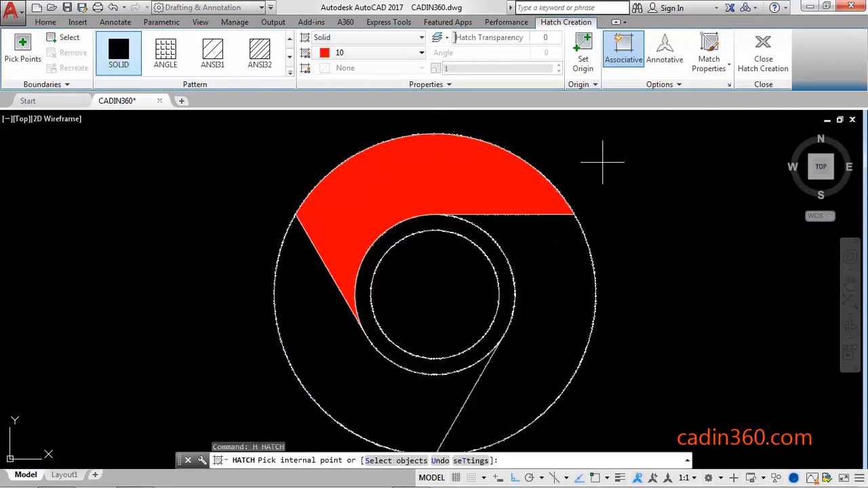
click(421, 53)
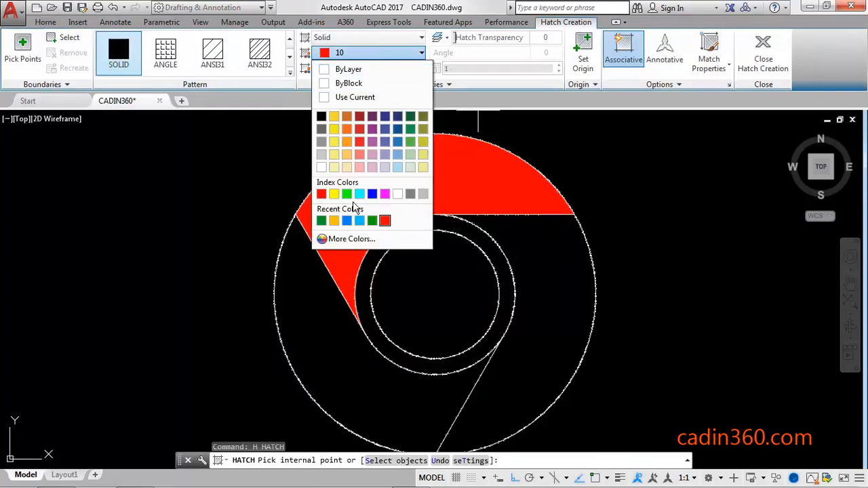
click(322, 221)
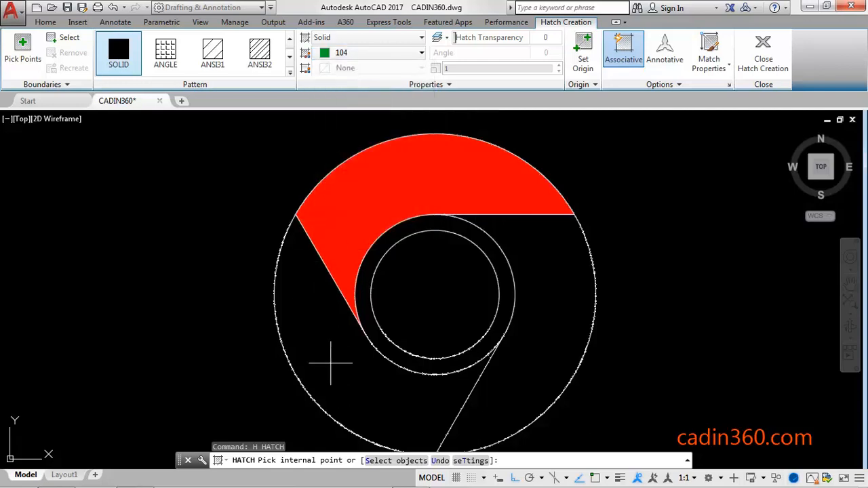
click(319, 364)
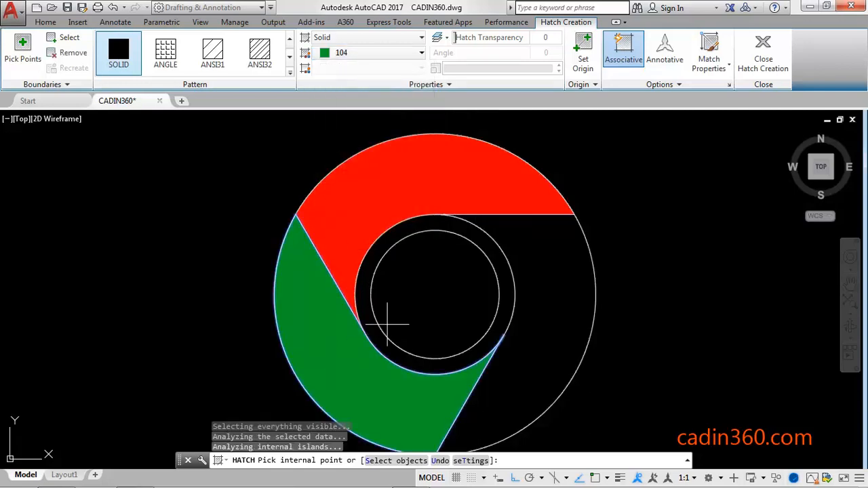
key(Return)
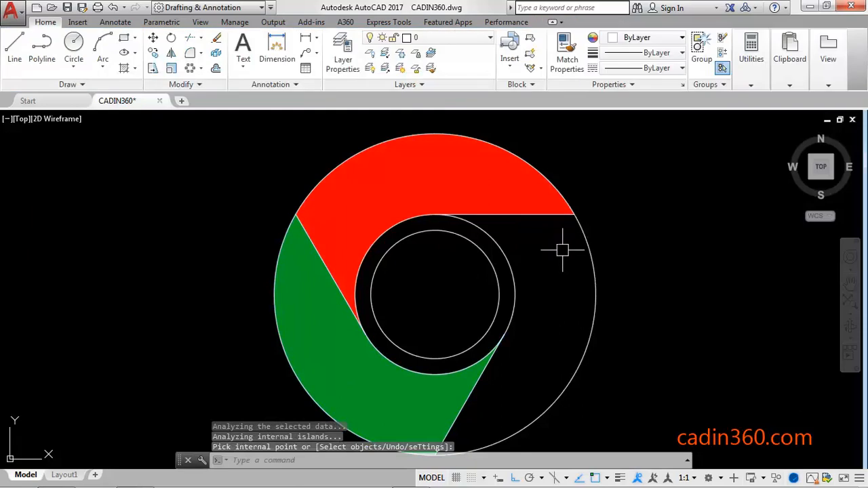
Step: Hatch the centre circle solid blue (colour 150)
key(Return)
click(561, 253)
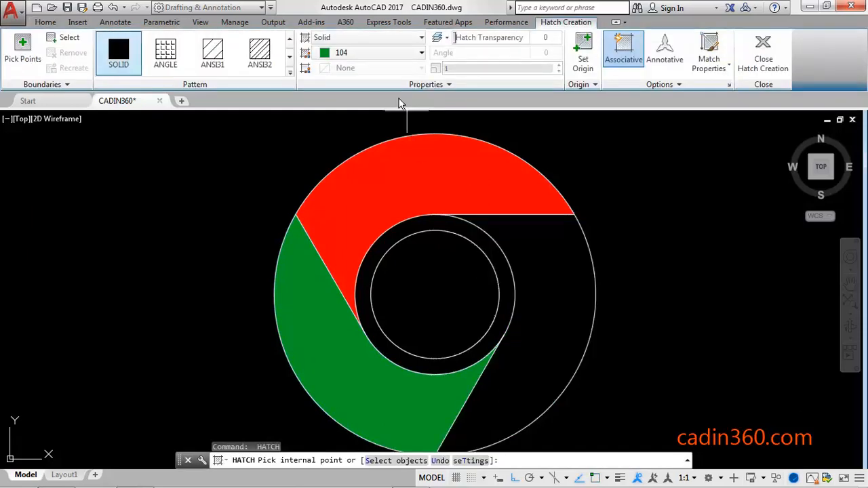
click(366, 53)
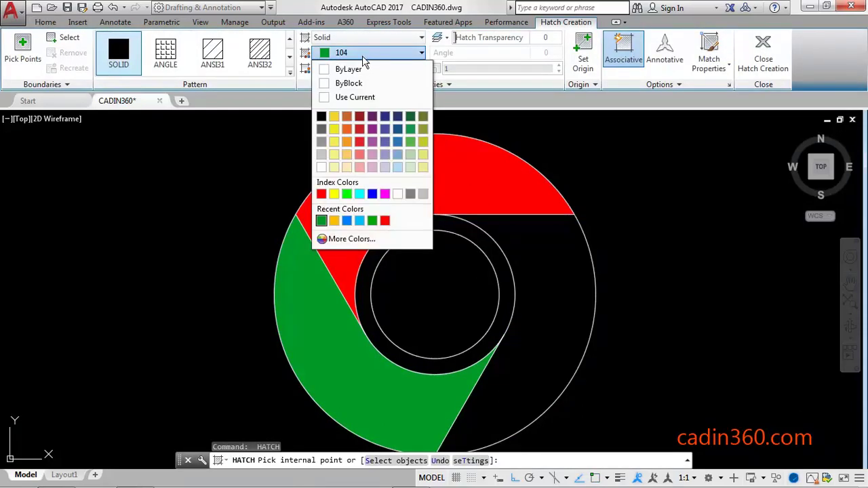
click(346, 220)
click(441, 279)
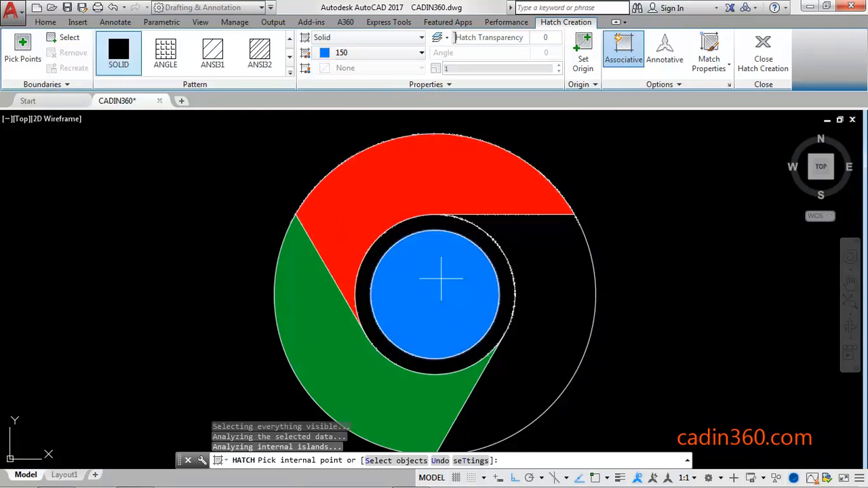
key(Return)
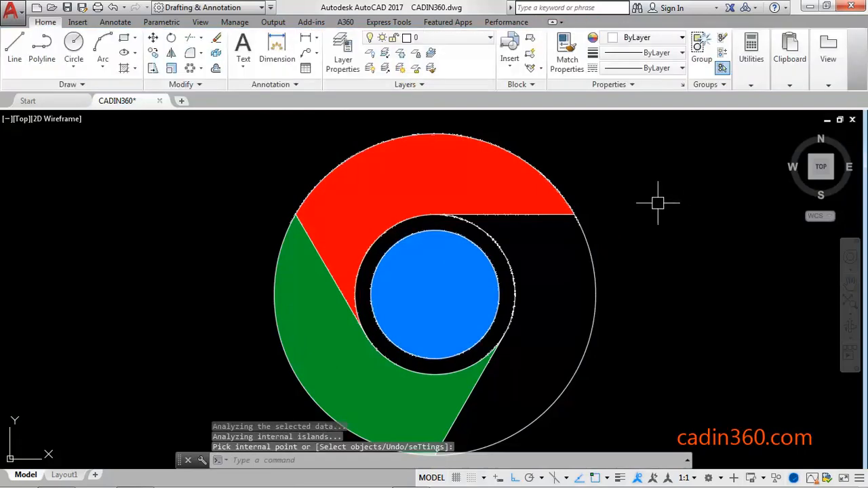
key(Return)
Step: Hatch the right segment solid yellow (colour 40)
click(379, 53)
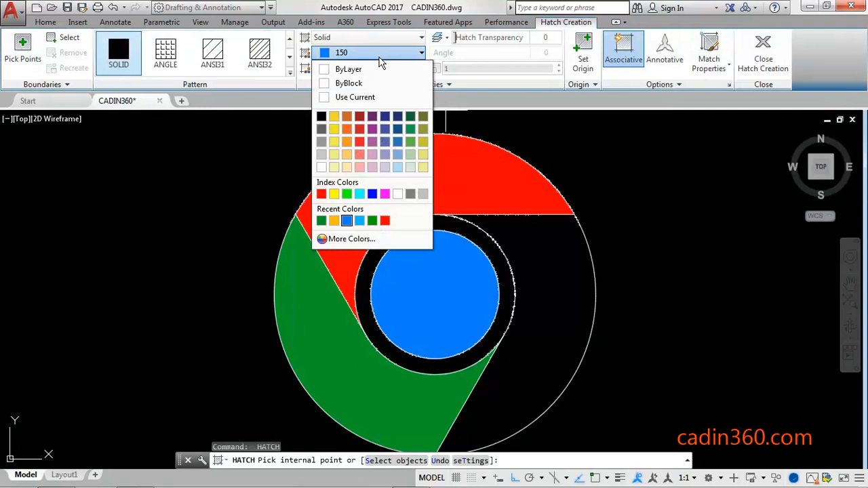
click(334, 221)
click(578, 278)
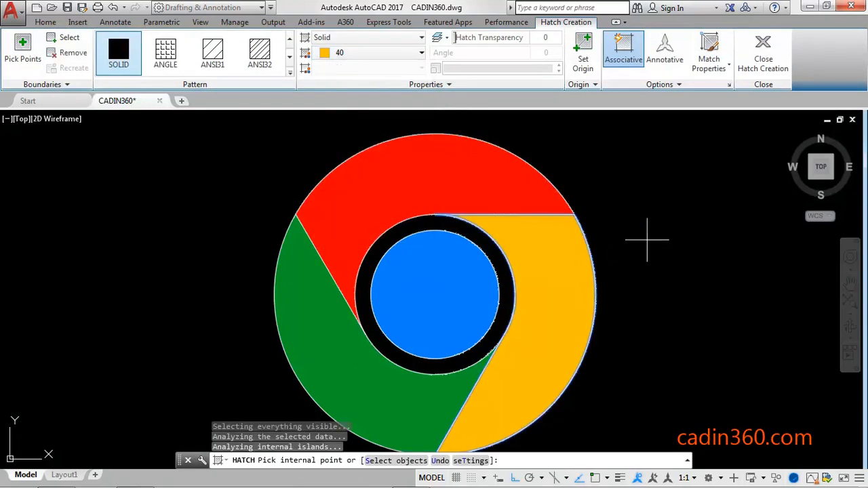
key(Return)
key(Return)
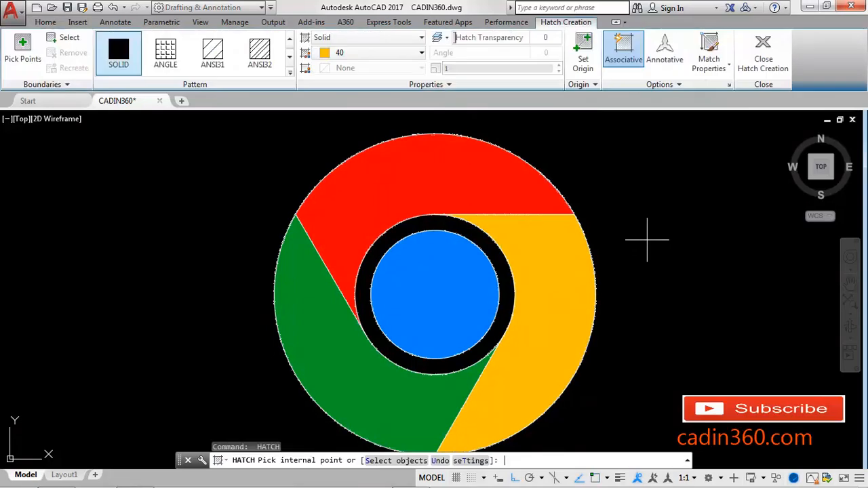
Step: Hatch the ring around the blue circle solid white
click(375, 53)
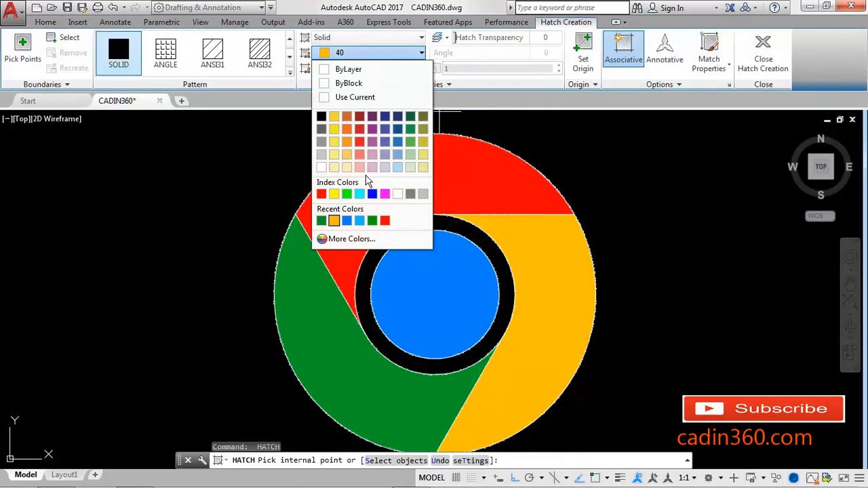
click(397, 194)
click(417, 220)
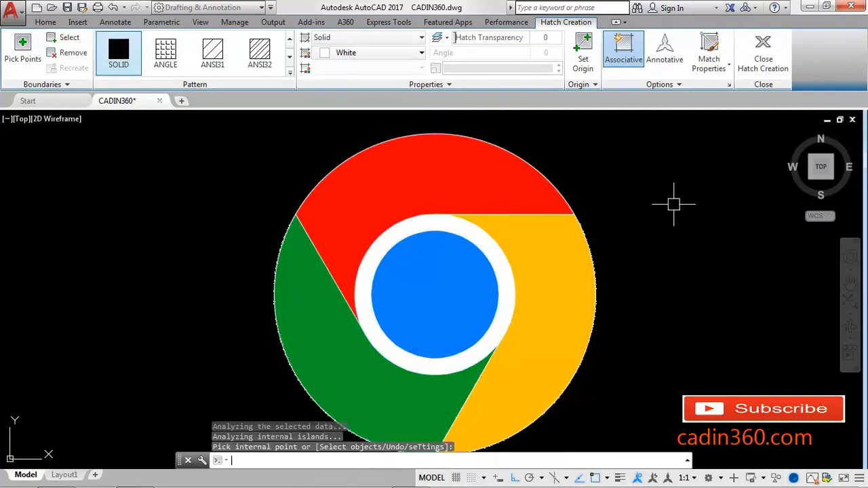
key(Return)
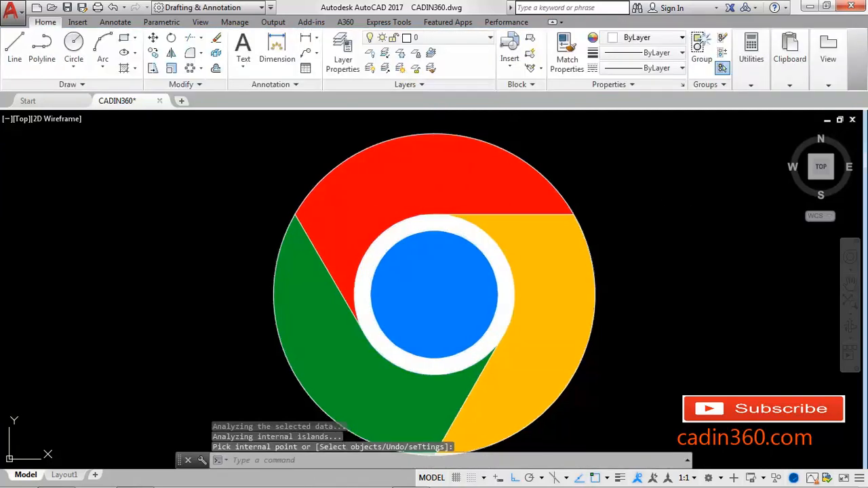
mouse_move(650, 216)
middle_down()
mouse_move(671, 204)
mouse_move(663, 216)
middle_up()
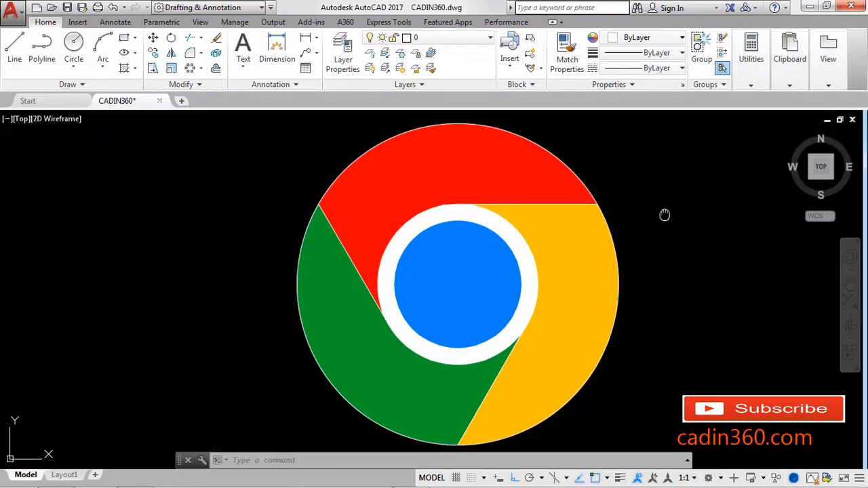
middle_drag(664, 215, 670, 212)
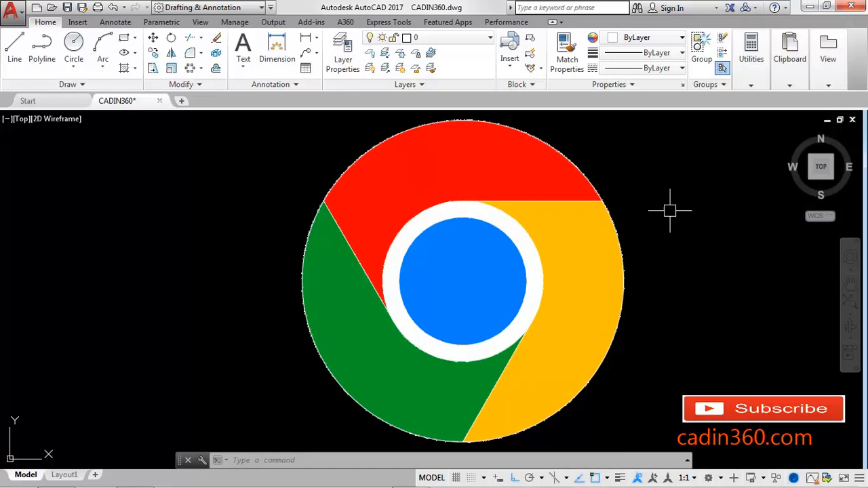